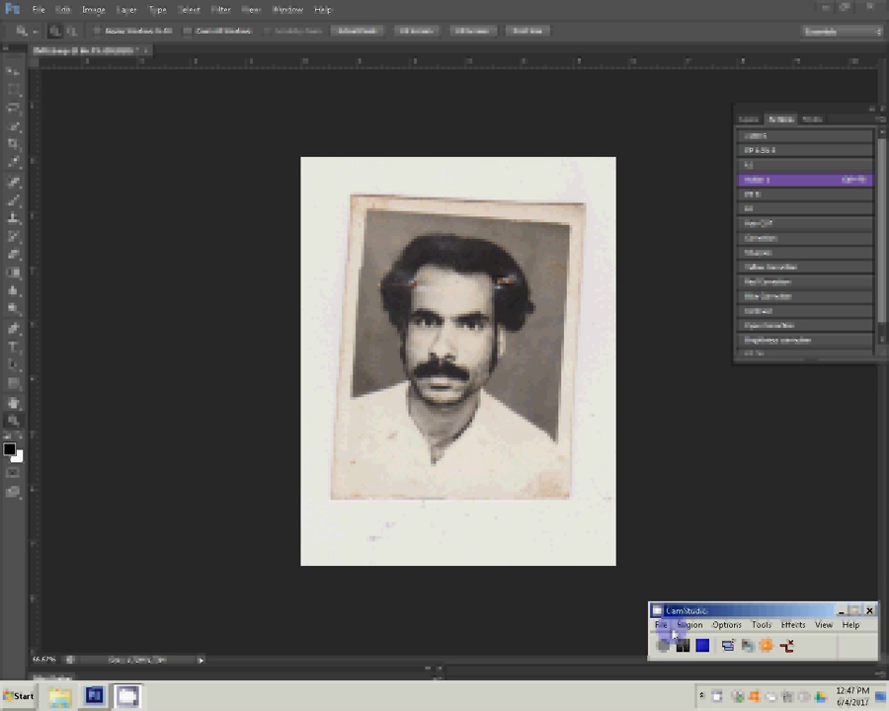
Zoom in on the man's face and duplicate the Background layer
{"action": "key", "text": "ctrl+plus"}
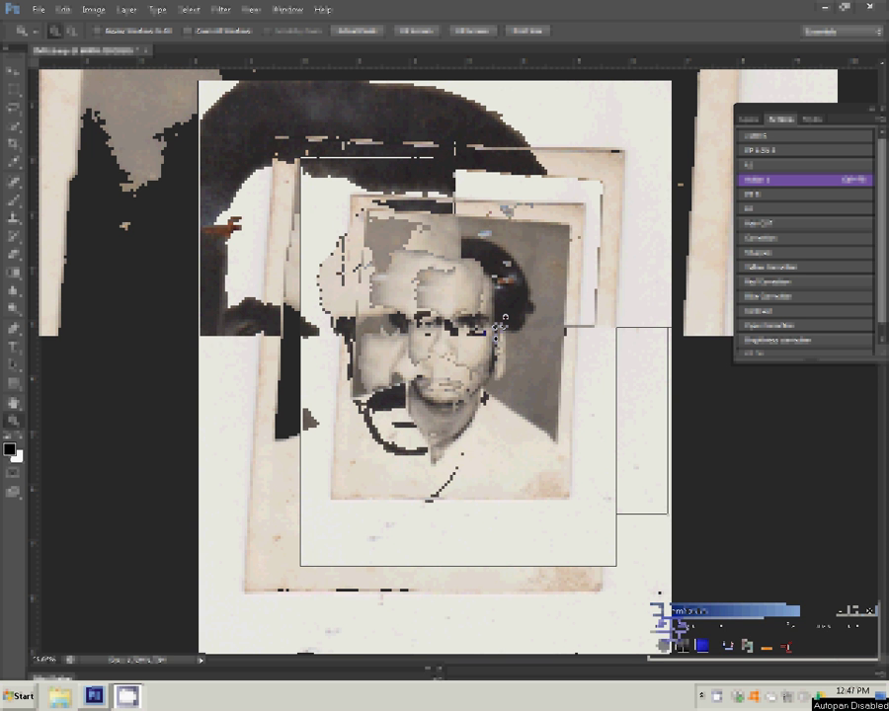
{"action": "left_click", "coordinate": [501, 326]}
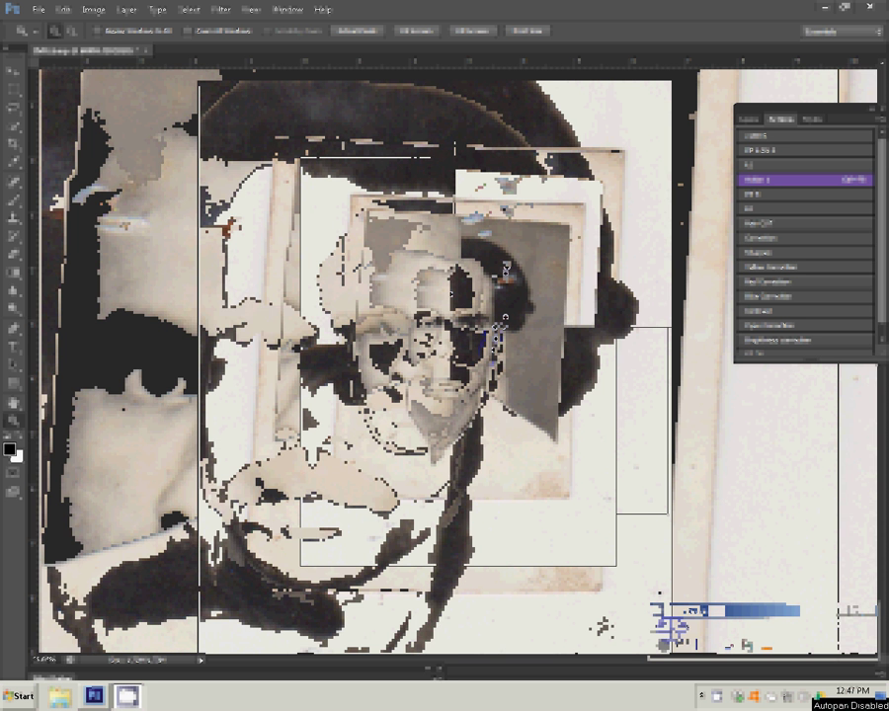
{"action": "left_click", "coordinate": [745, 119]}
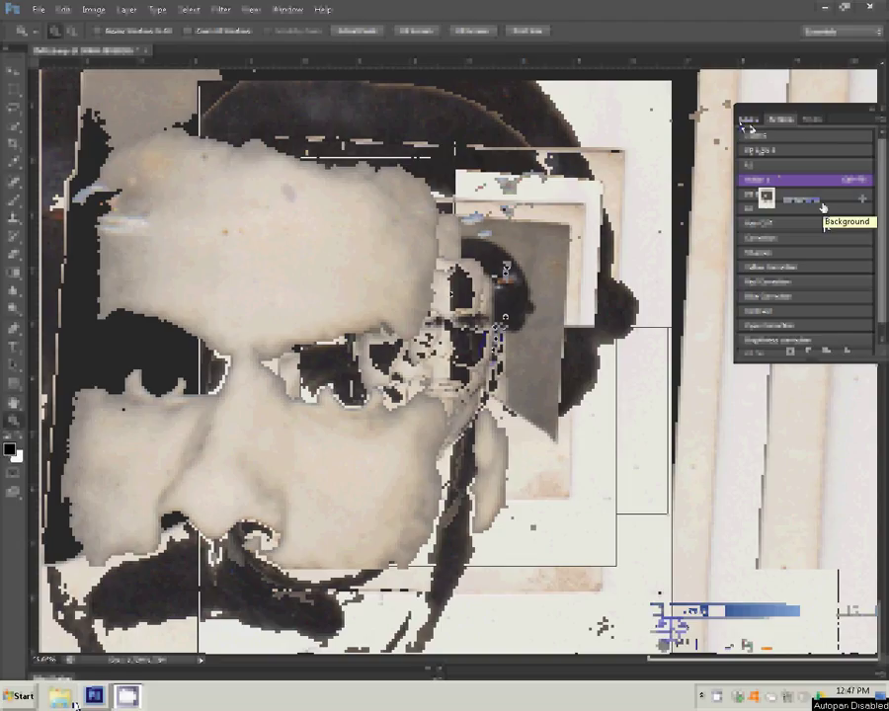
{"action": "right_click", "coordinate": [770, 204]}
{"action": "left_click", "coordinate": [805, 231]}
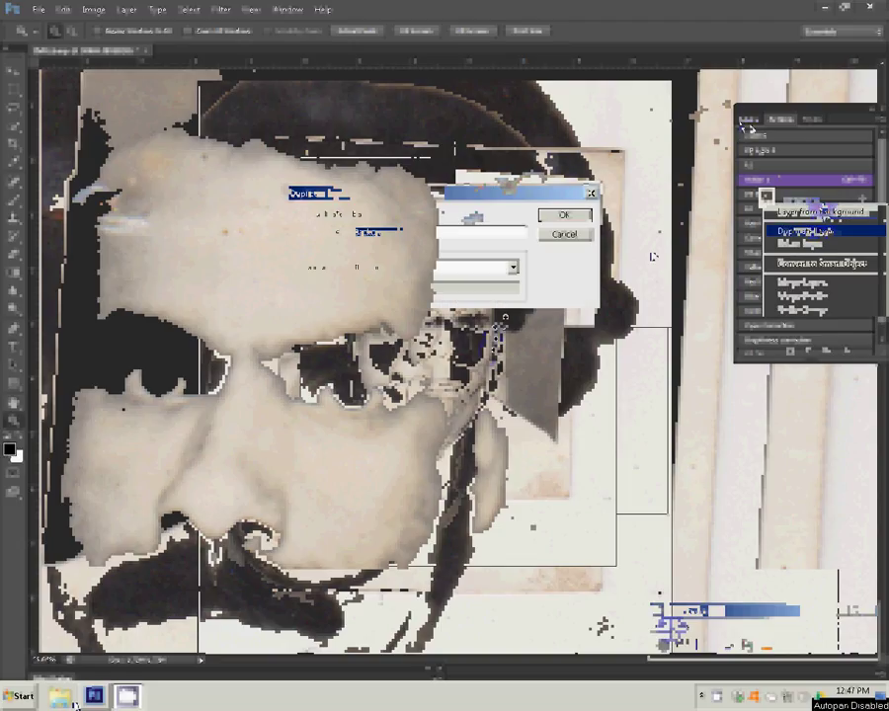
{"action": "key", "text": "Return"}
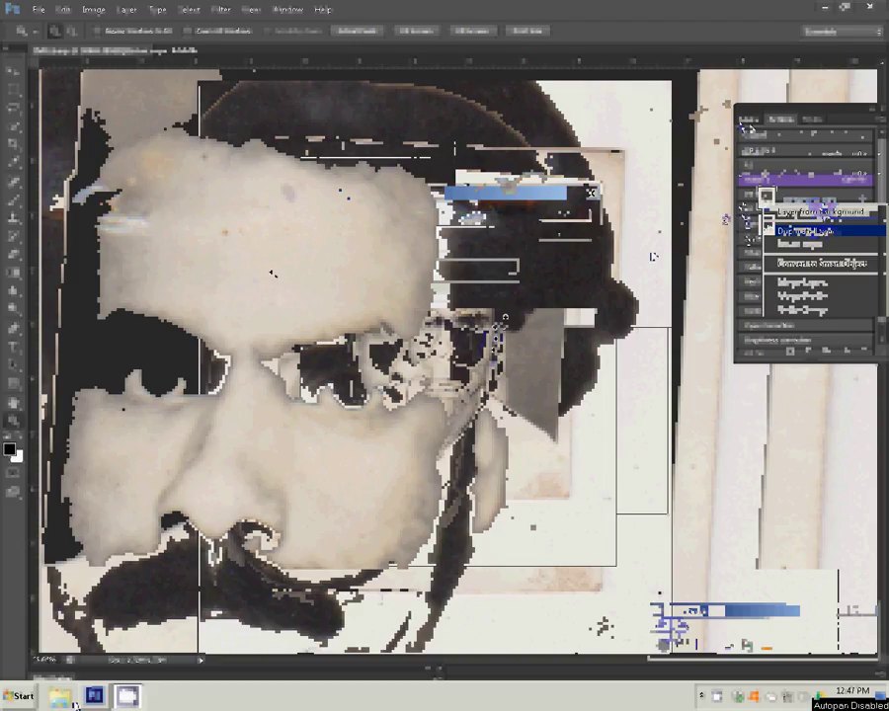
{"action": "left_click", "coordinate": [9, 131]}
Heal a spot beside the mouth with the Spot Healing Brush
{"action": "left_click", "coordinate": [419, 262]}
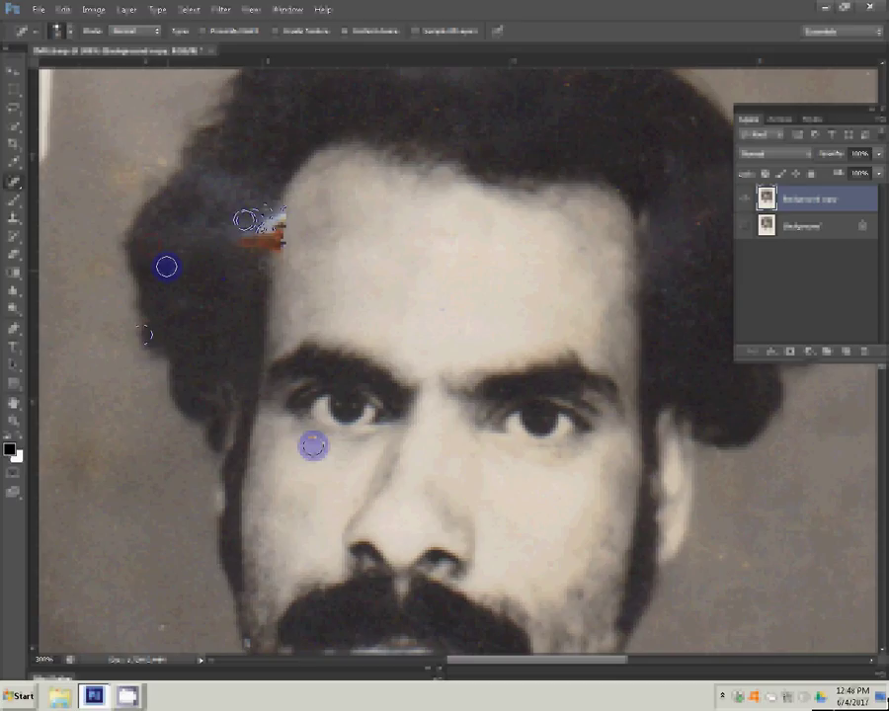
{"action": "left_click_drag", "start_coordinate": [424, 426], "coordinate": [401, 73]}
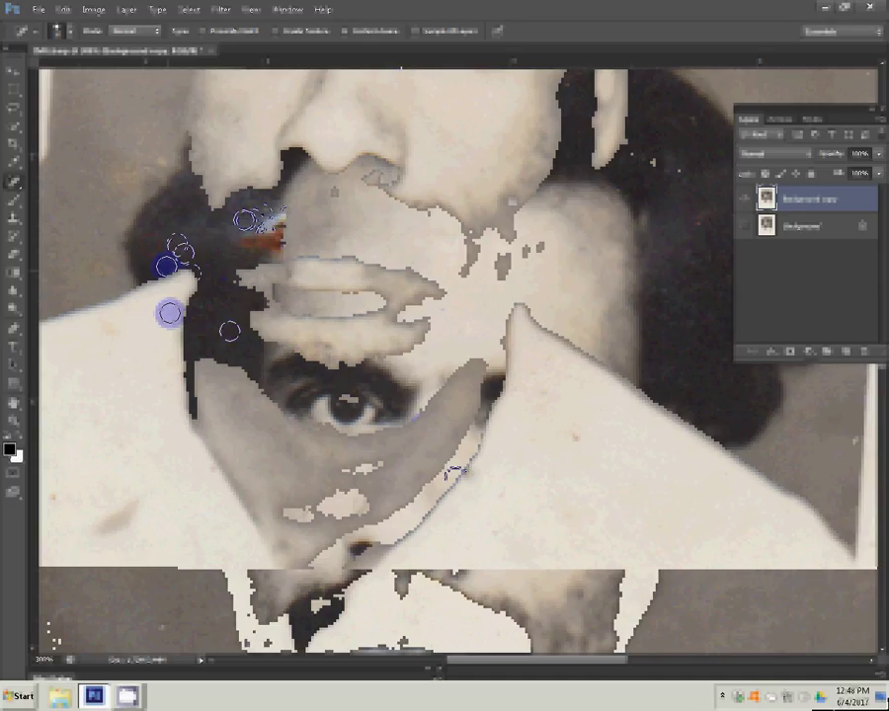
{"action": "left_click", "coordinate": [282, 269]}
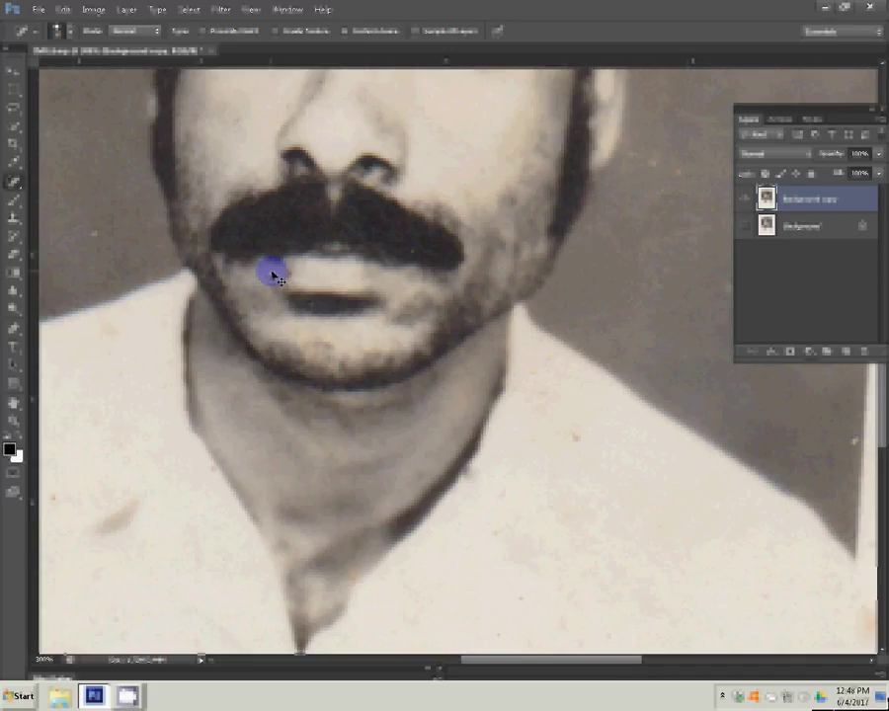
{"action": "key", "text": "shift+j"}
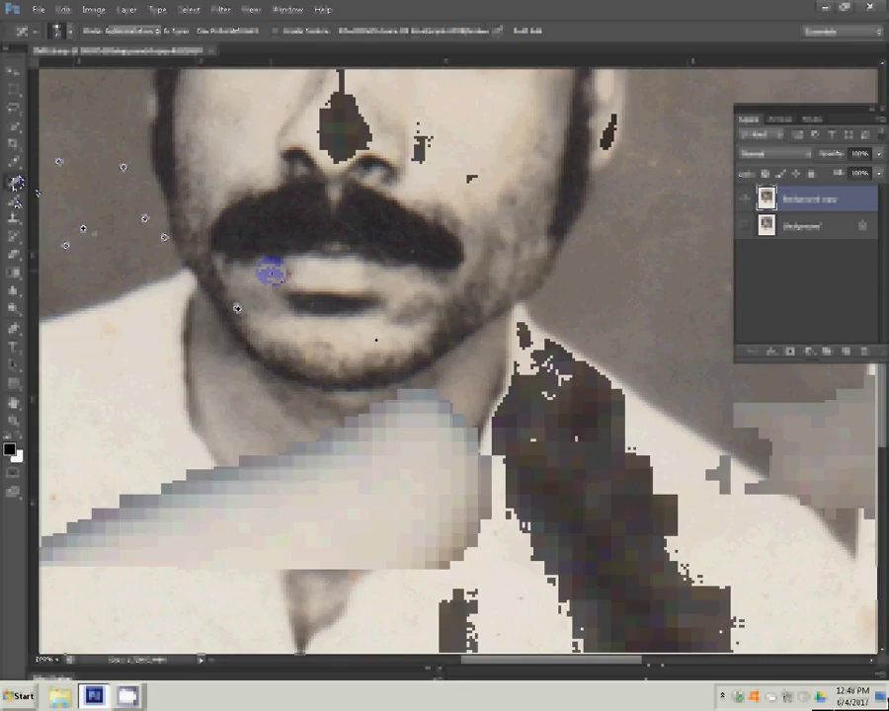
Zoom the face to 200% and scroll down toward the chin and neck
{"action": "left_click", "coordinate": [14, 420]}
{"action": "left_click", "coordinate": [131, 366]}
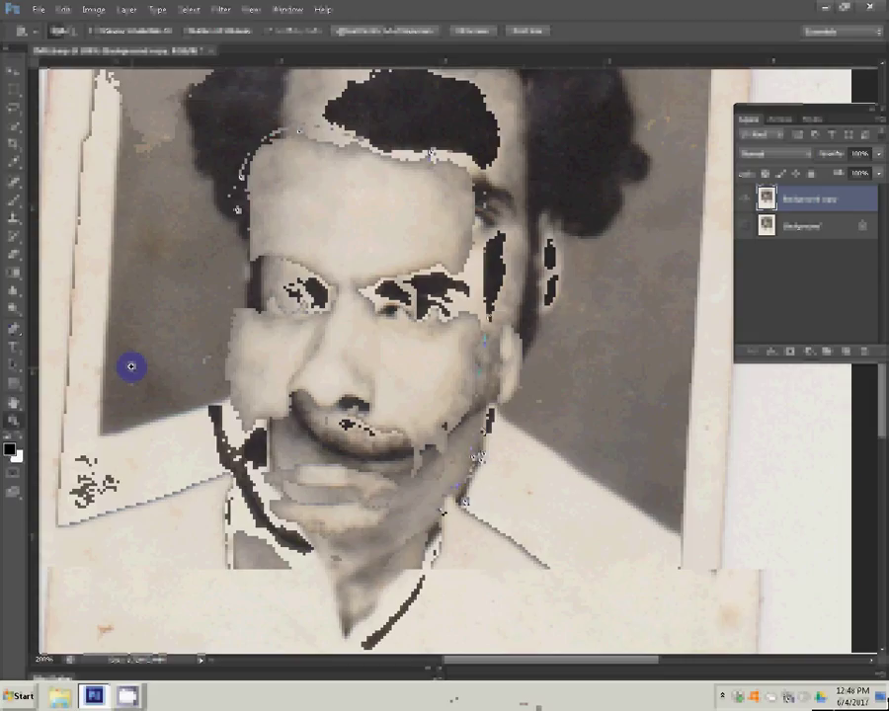
{"action": "scroll", "coordinate": [296, 372], "scroll_direction": "down", "scroll_amount": 5}
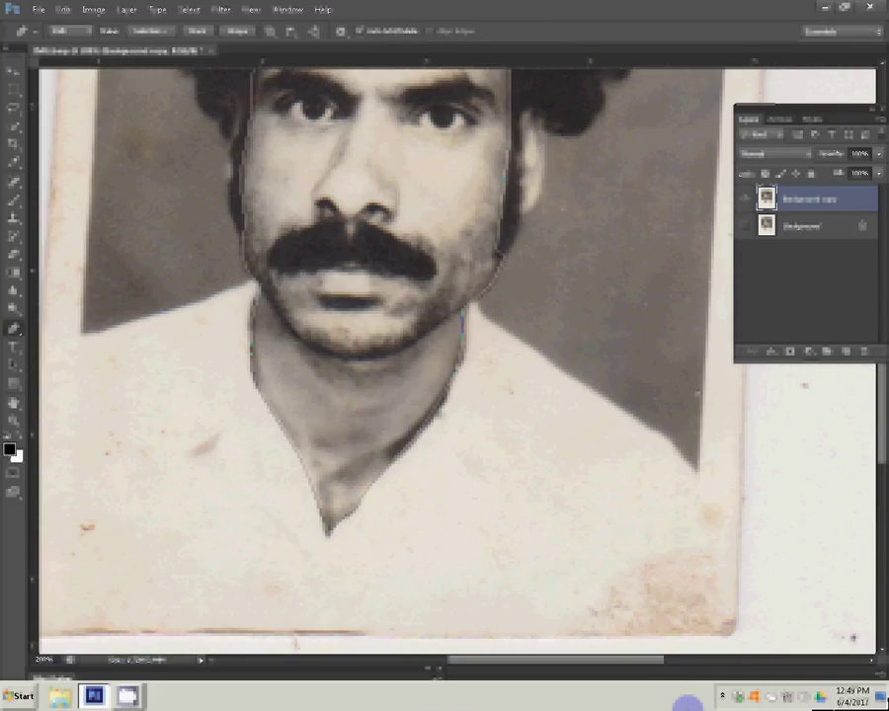
Finish the Pen outline around the skin, load it as a selection, and feather it
{"action": "left_click", "coordinate": [327, 301]}
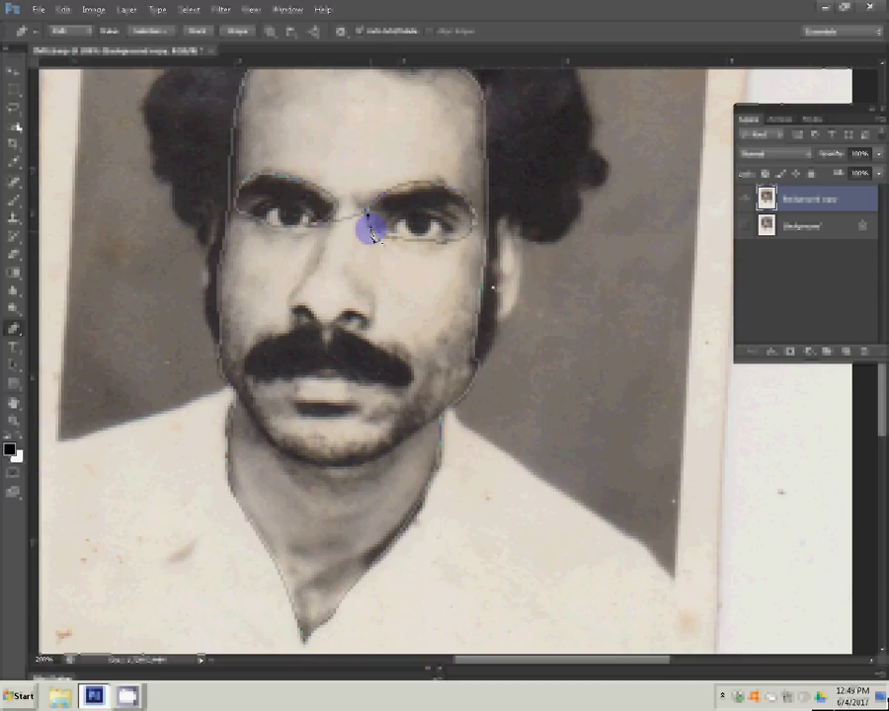
{"action": "left_click", "coordinate": [325, 318]}
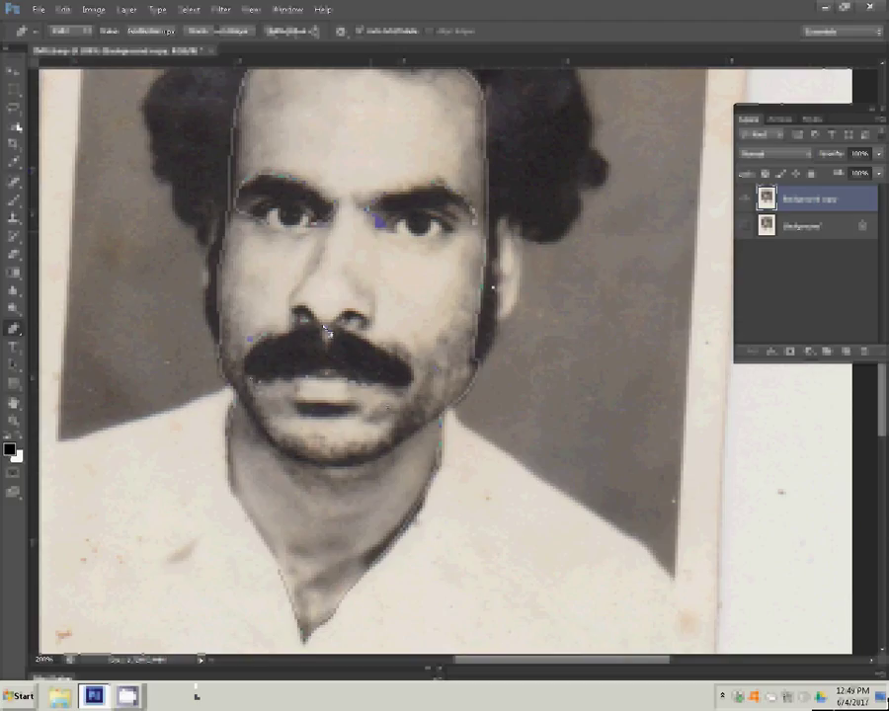
{"action": "key", "text": "ctrl+Return"}
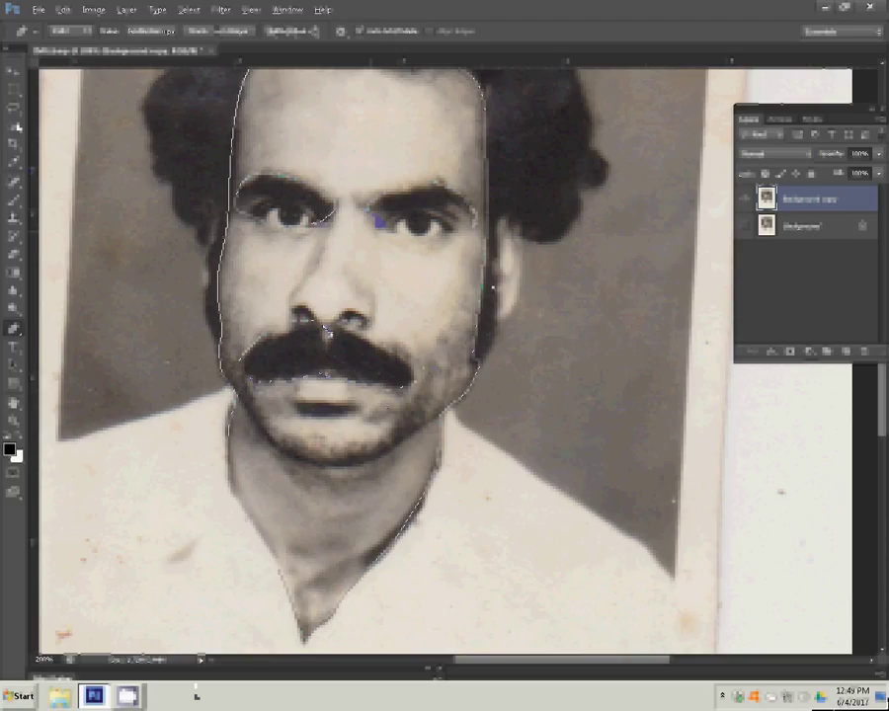
{"action": "right_click", "coordinate": [389, 281]}
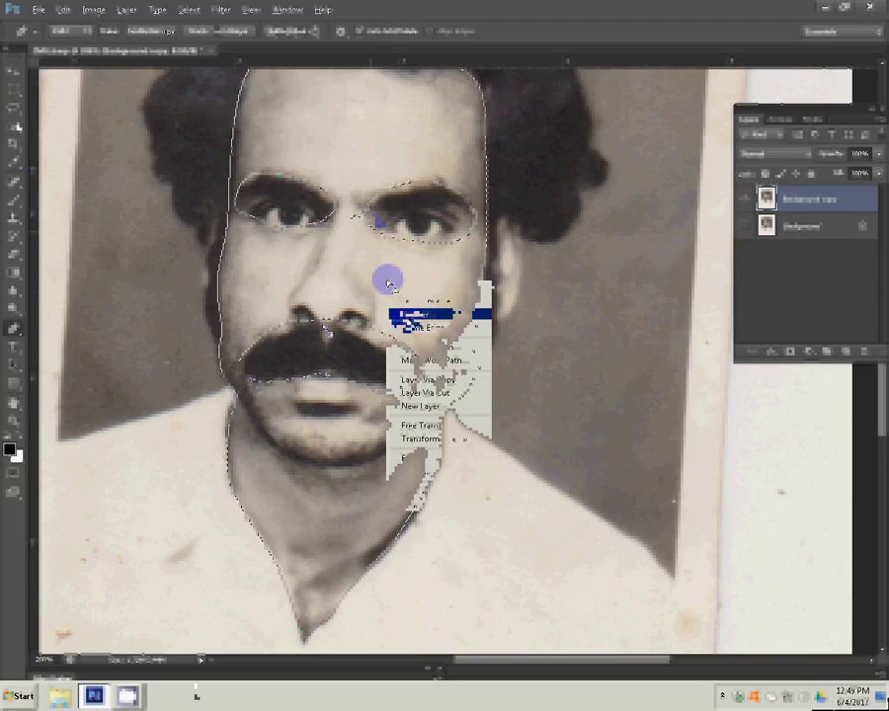
{"action": "key", "text": "Return"}
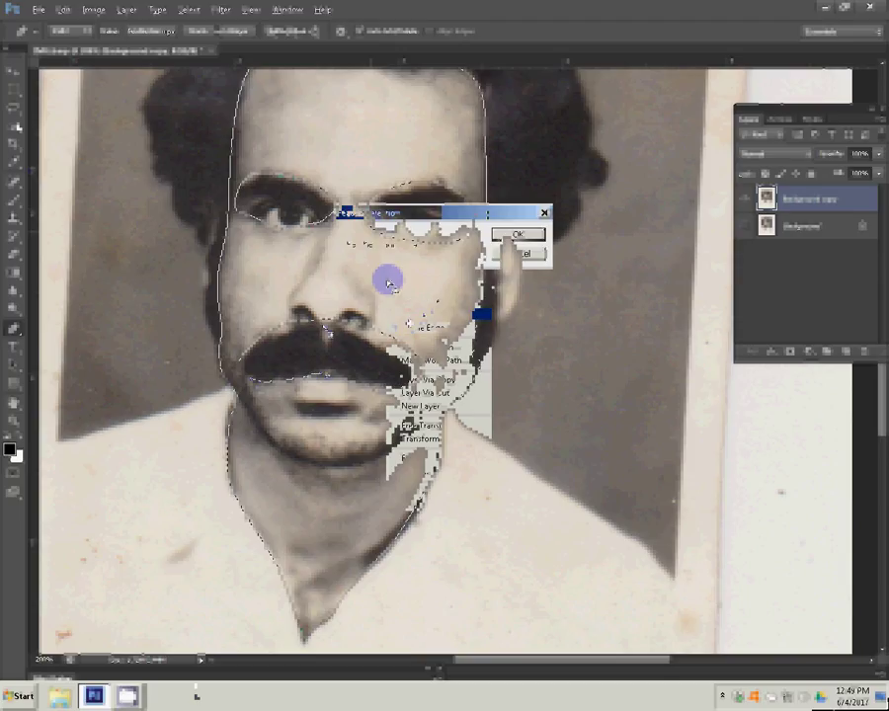
{"action": "left_click", "coordinate": [420, 245]}
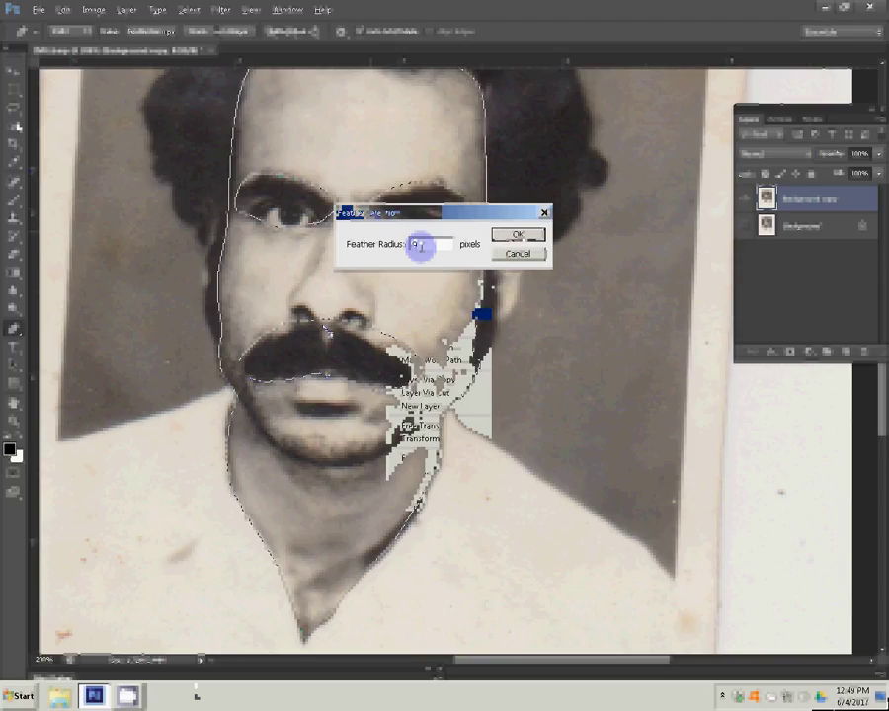
{"action": "key", "text": "Return"}
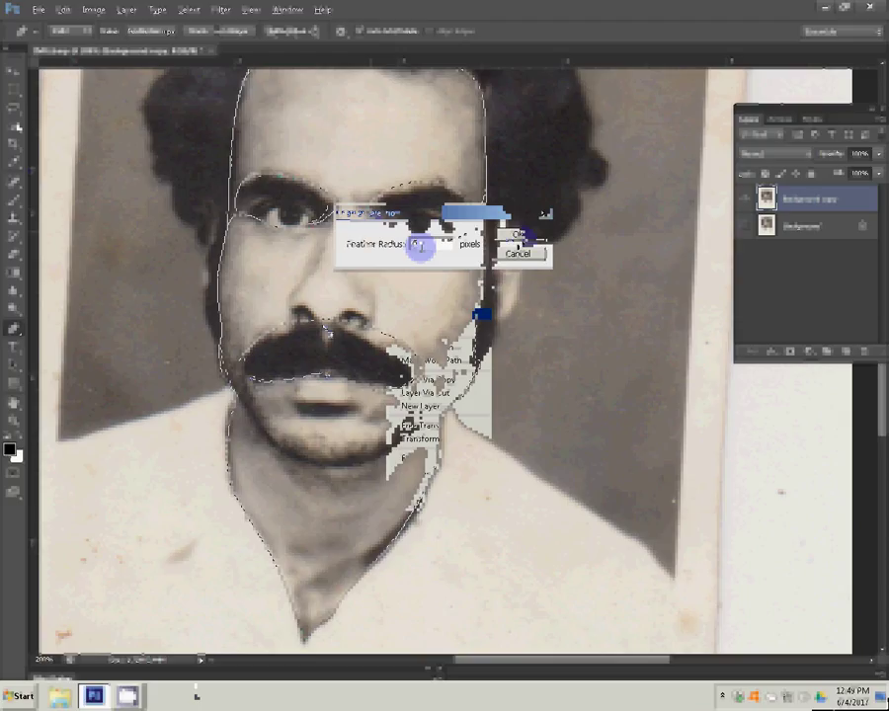
{"action": "key", "text": "l"}
{"action": "left_click", "coordinate": [75, 30]}
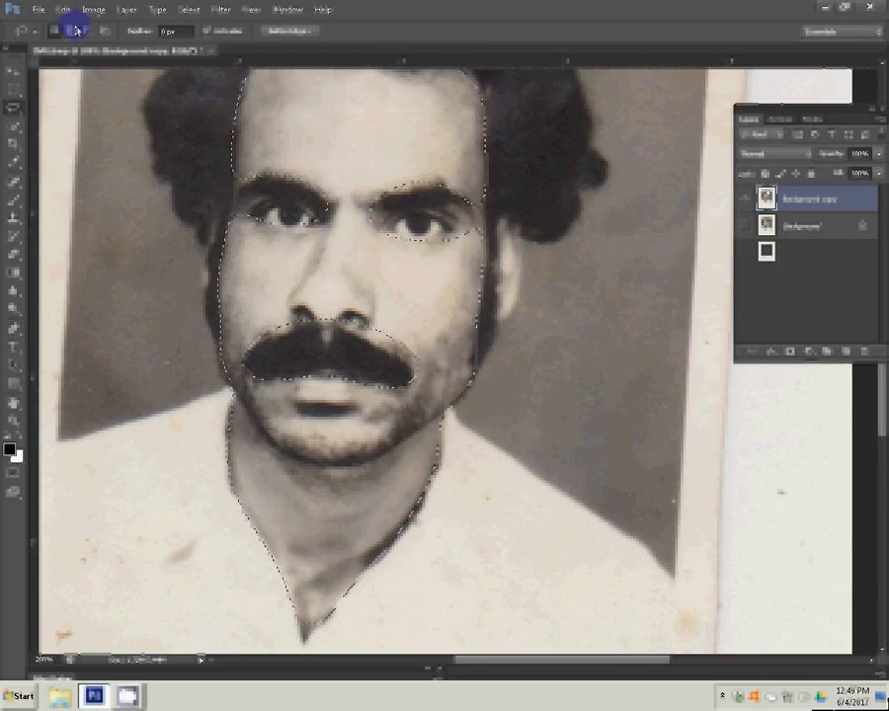
Add a red-orange Solid Color fill layer over the skin, blended in Color mode
{"action": "left_click", "coordinate": [805, 353]}
{"action": "left_click", "coordinate": [805, 373]}
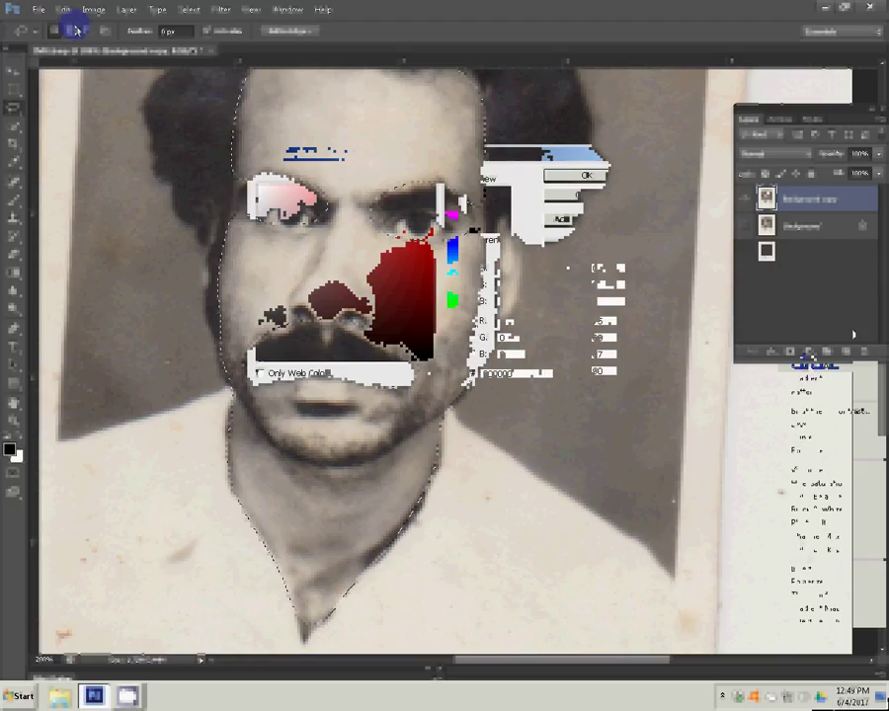
{"action": "left_click", "coordinate": [445, 330]}
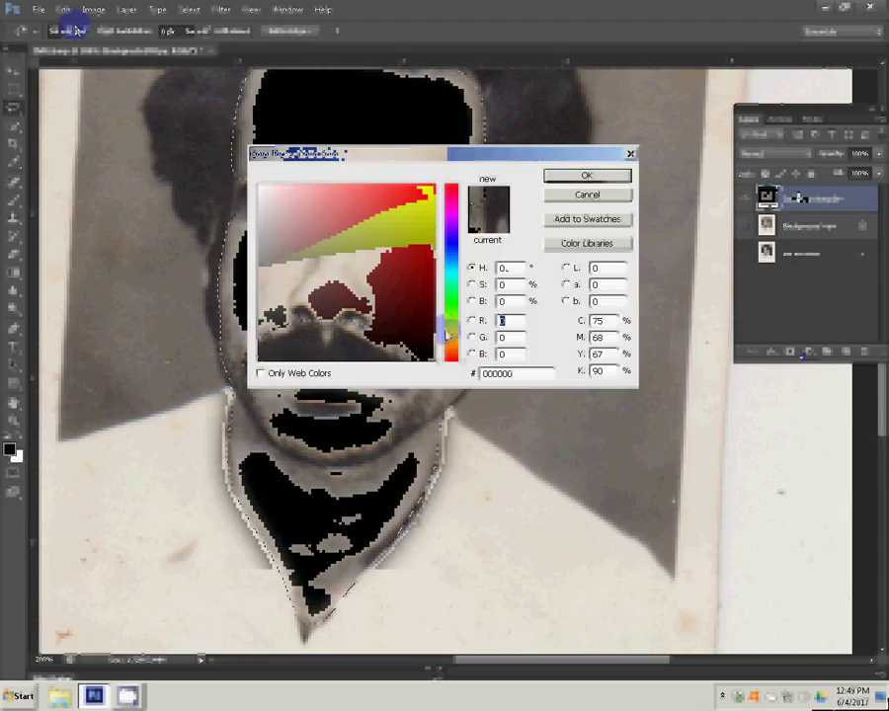
{"action": "left_click", "coordinate": [430, 200]}
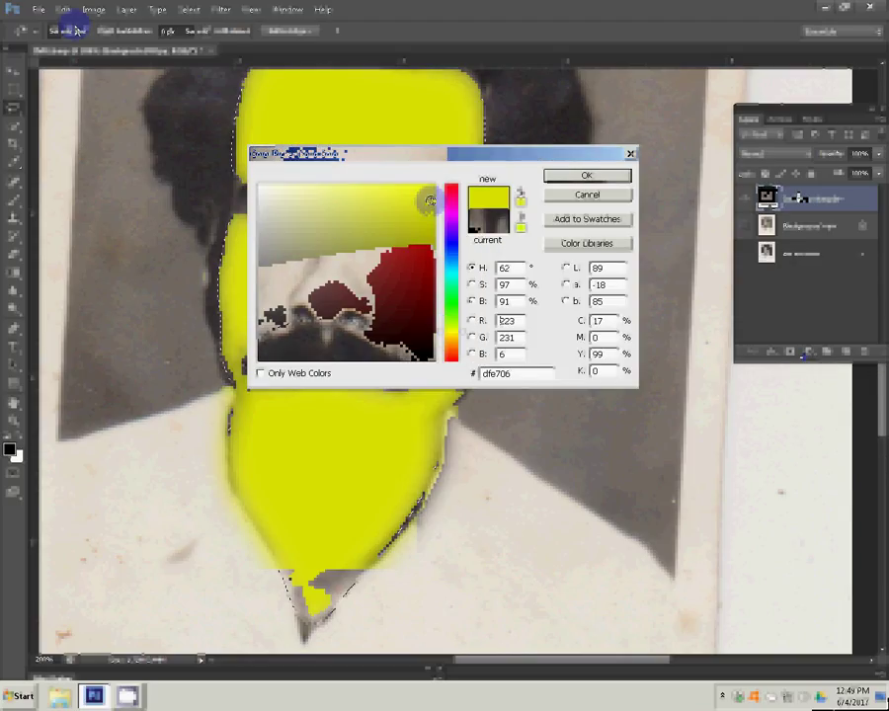
{"action": "left_click_drag", "start_coordinate": [446, 341], "coordinate": [451, 351]}
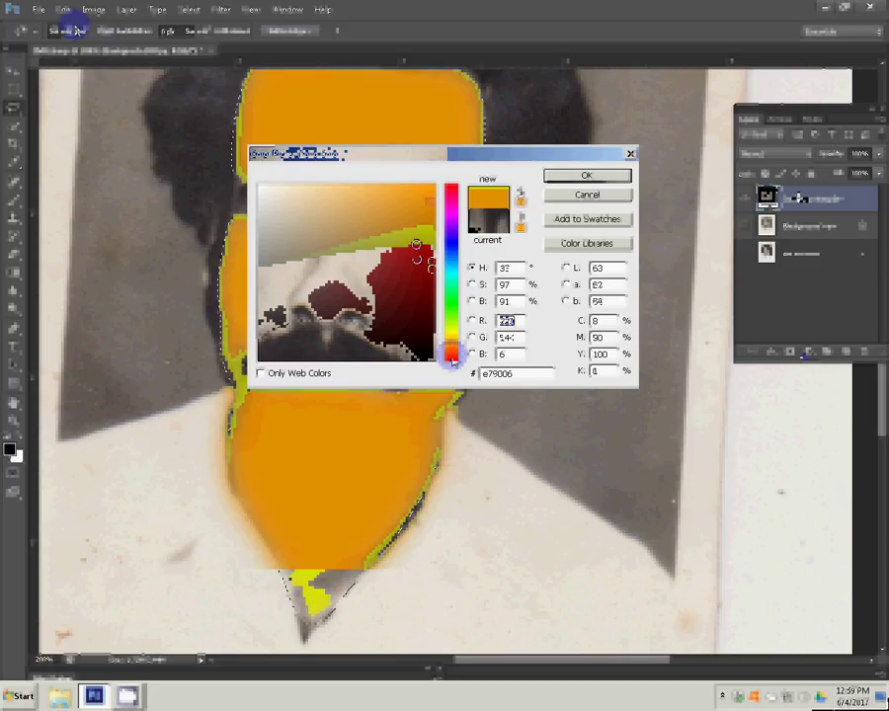
{"action": "left_click_drag", "start_coordinate": [452, 358], "coordinate": [451, 355]}
{"action": "left_click", "coordinate": [386, 209]}
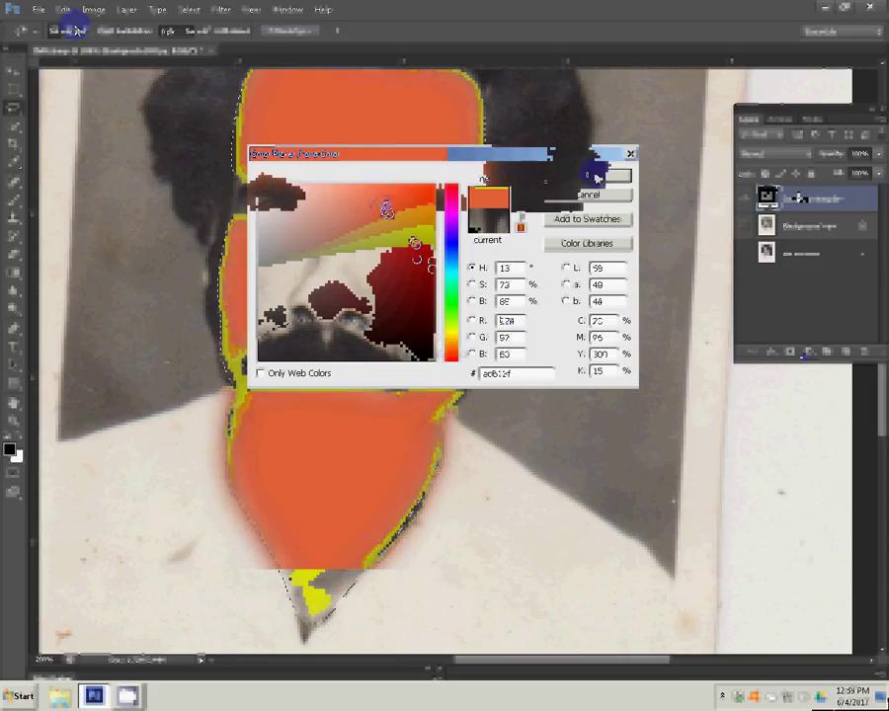
{"action": "left_click", "coordinate": [785, 155]}
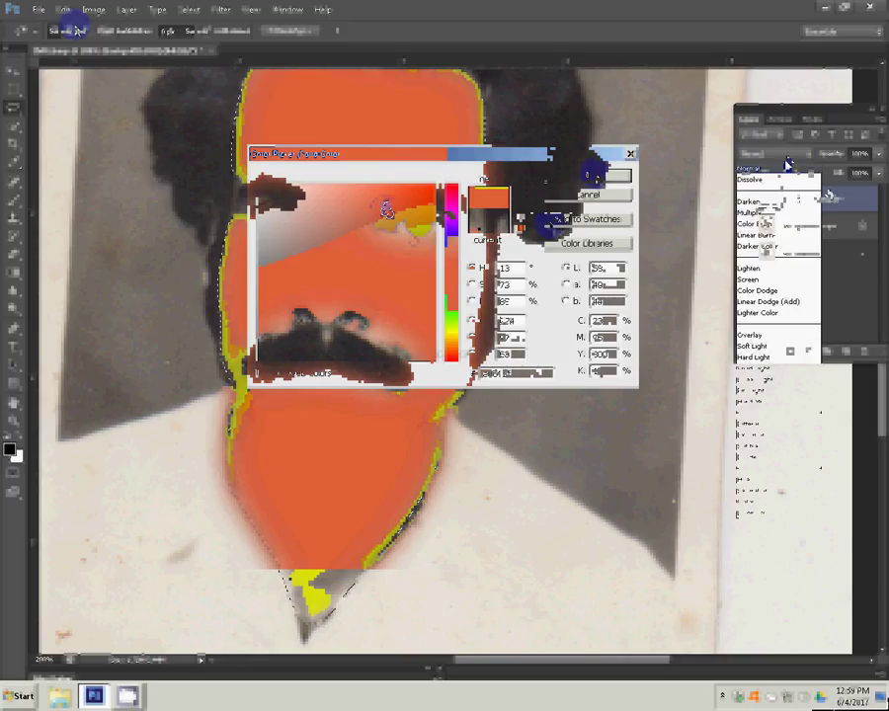
{"action": "left_click", "coordinate": [793, 193]}
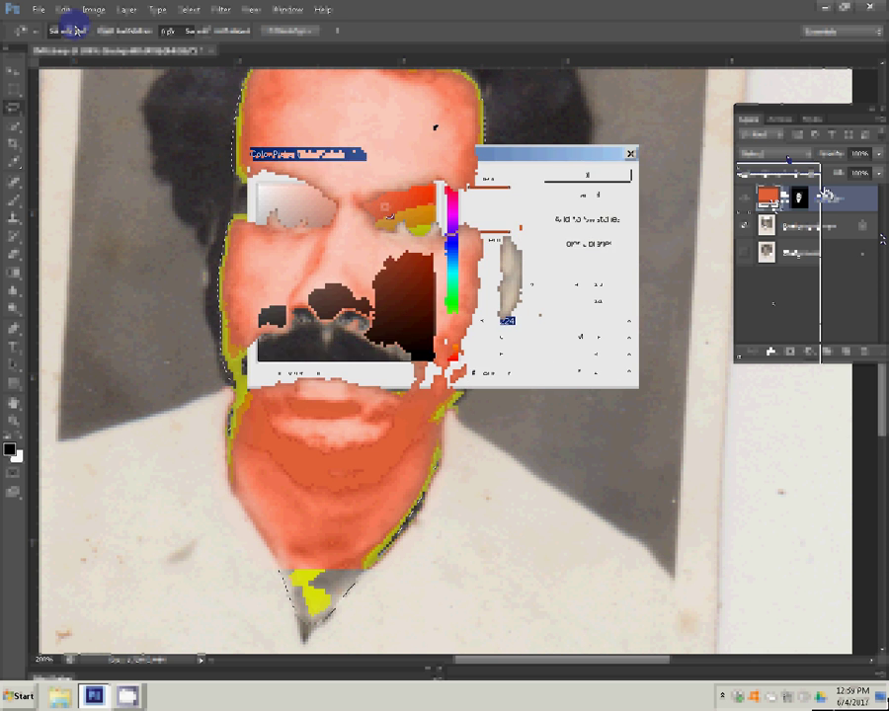
Change the skin fill colour to the softer orange #e0865a
{"action": "left_click", "coordinate": [397, 156]}
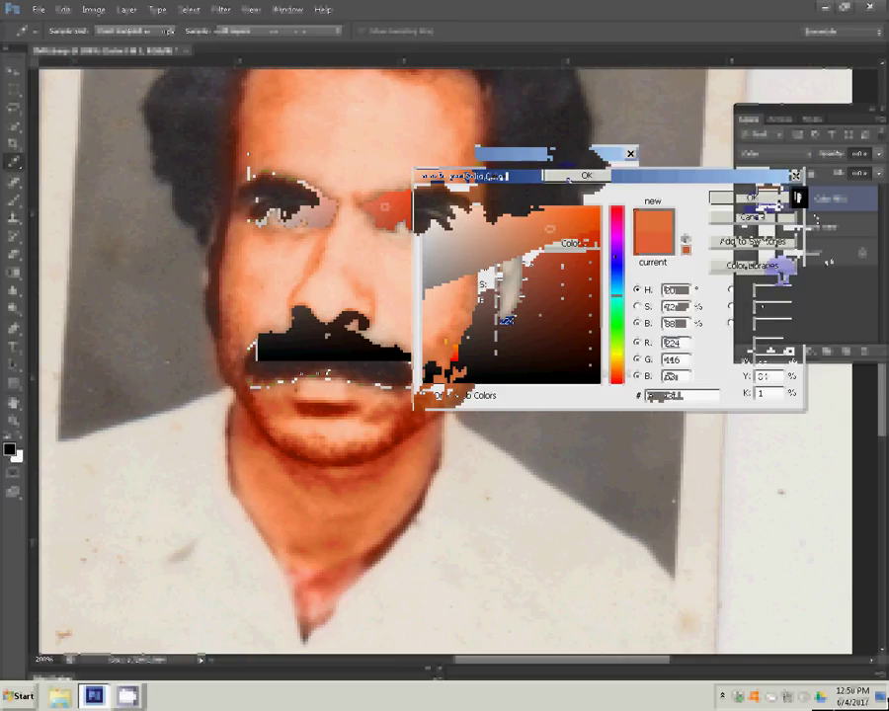
{"action": "left_click", "coordinate": [533, 228]}
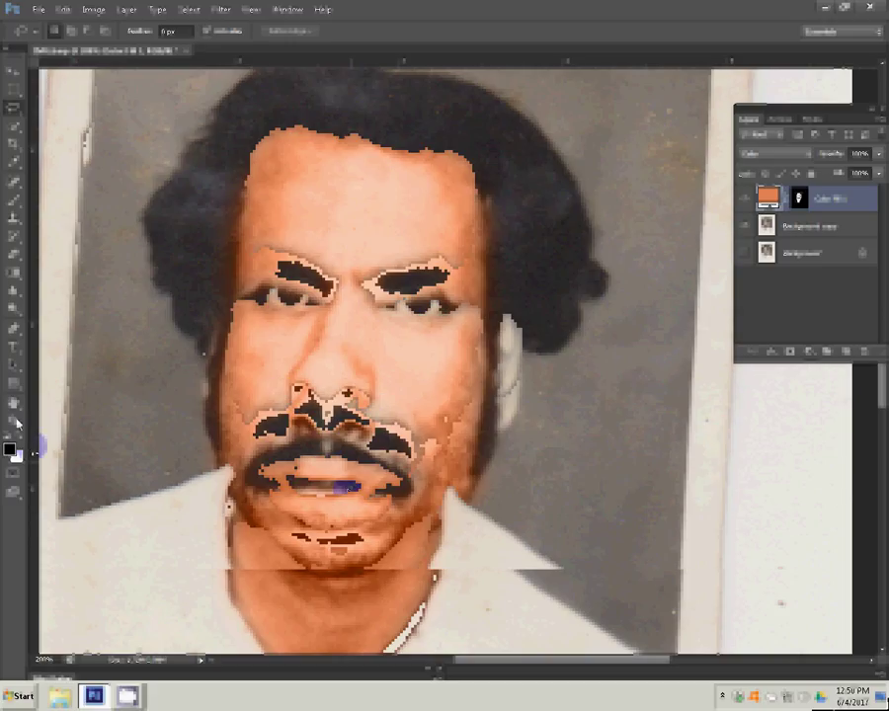
{"action": "key", "text": "shift+l"}
{"action": "right_click", "coordinate": [432, 442]}
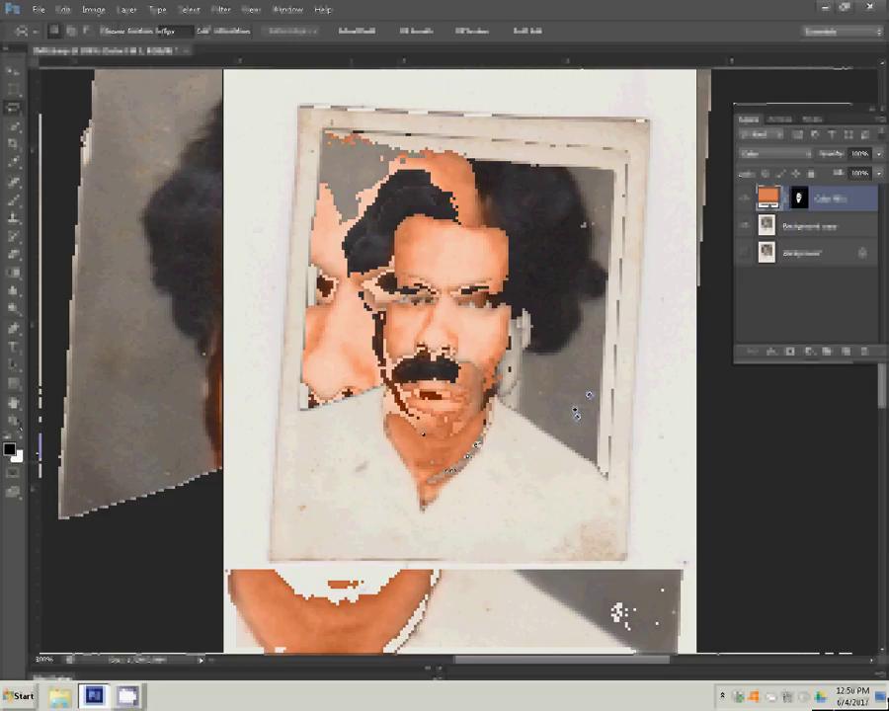
Zoom out to 100% to show the full tinted portrait
{"action": "key", "text": "z"}
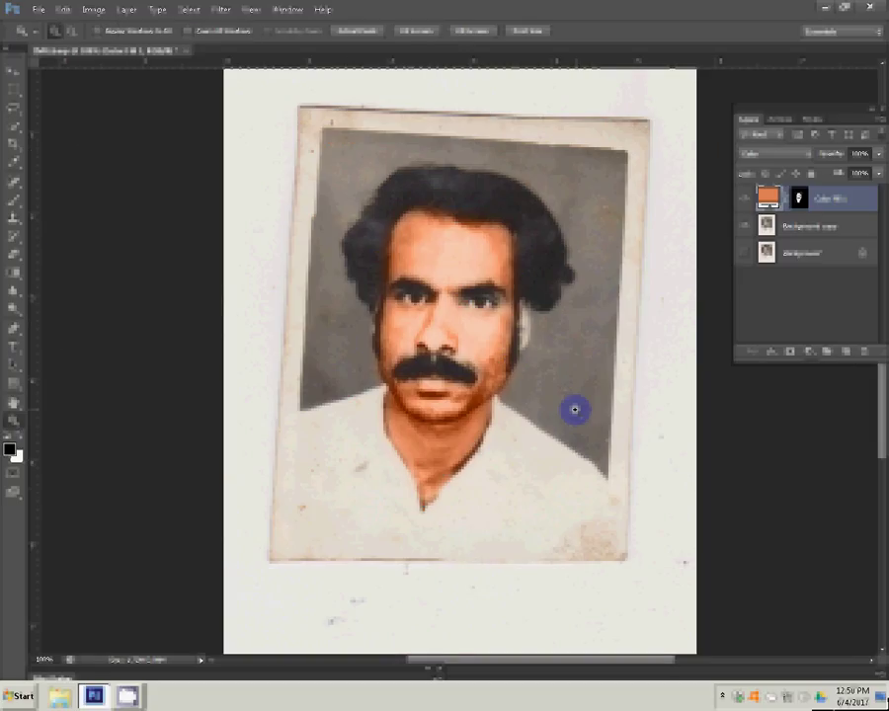